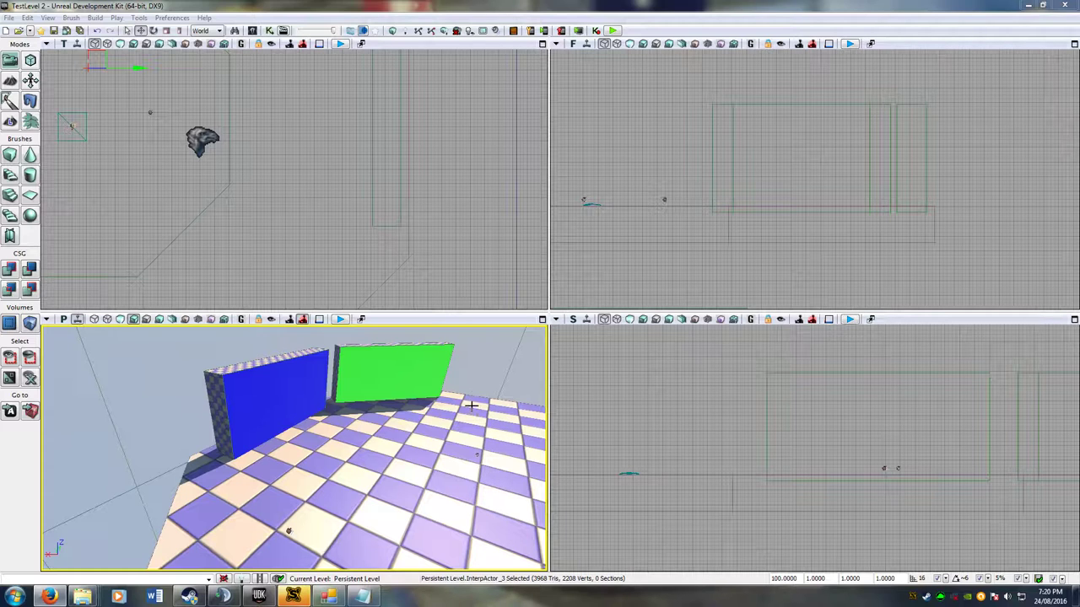
Step: Examine the path nodes on the checkered floor around the blue and green walls
right_drag(429, 430, 410, 457)
click(426, 461)
drag(426, 460, 364, 514)
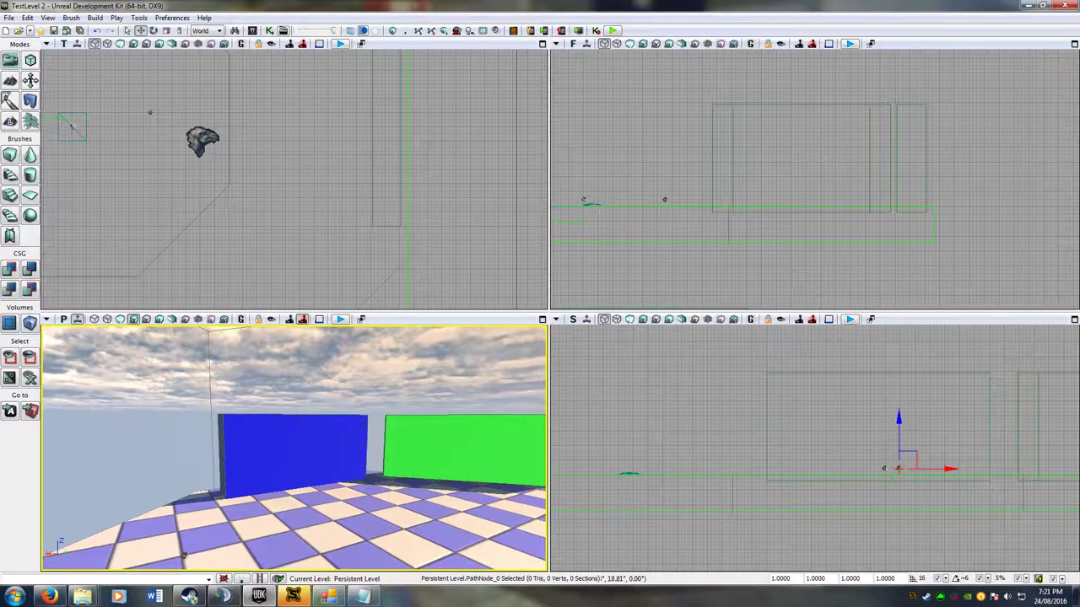
drag(184, 554, 410, 534)
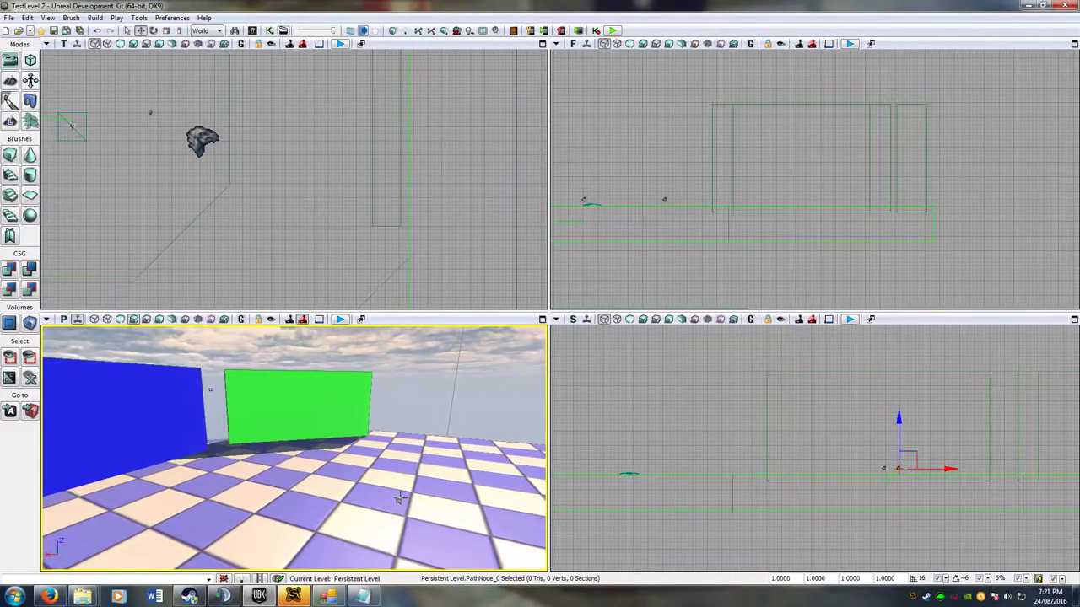
click(400, 499)
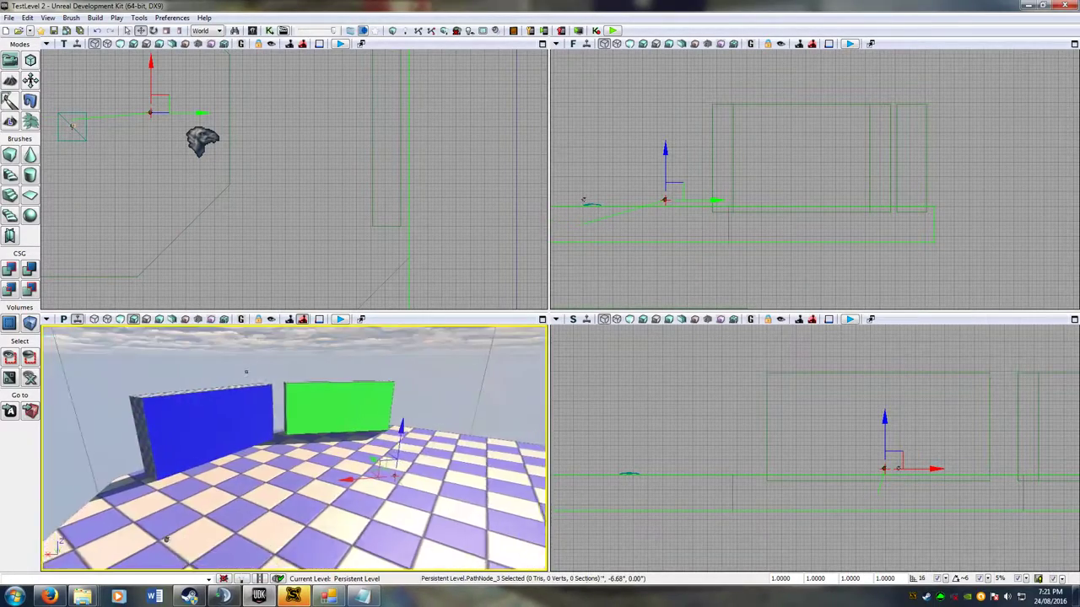
right_drag(455, 407, 321, 421)
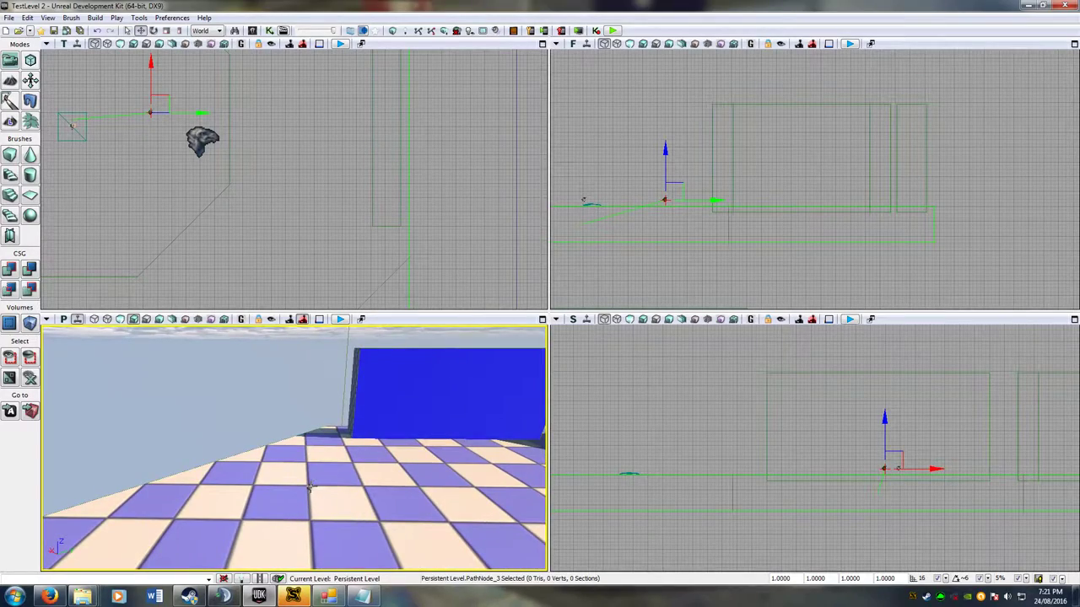
click(311, 488)
right_drag(310, 488, 523, 482)
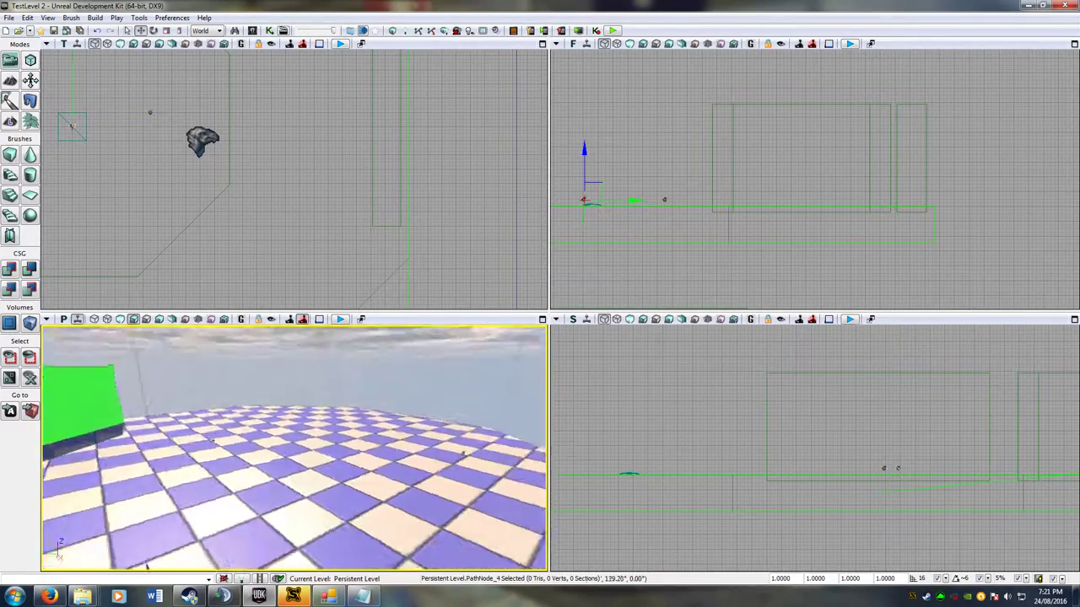
drag(148, 563, 196, 521)
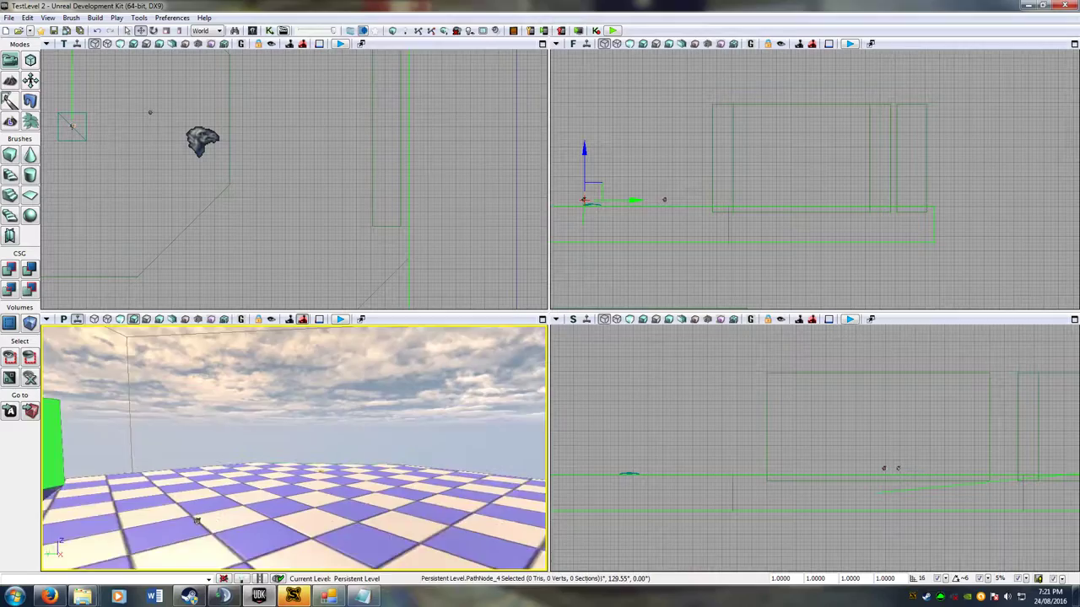
key(w)
mouse_move(295, 447)
right_down()
mouse_move(322, 447)
mouse_move(270, 497)
mouse_move(288, 443)
mouse_move(160, 409)
mouse_move(181, 405)
mouse_move(296, 450)
mouse_move(325, 380)
mouse_move(304, 440)
right_up()
key(s)
key(w)
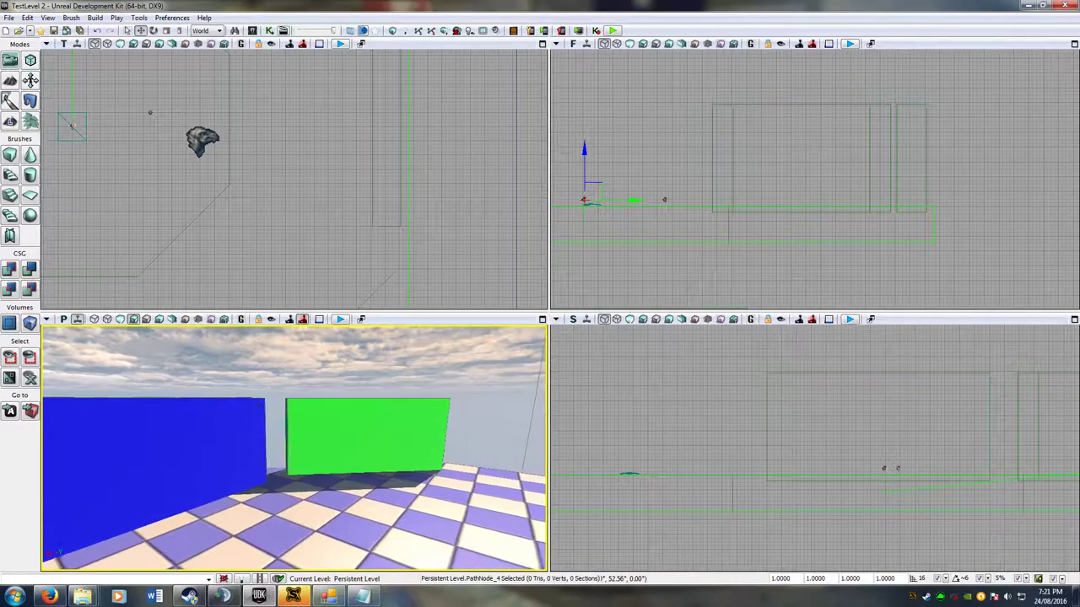
mouse_move(384, 441)
mouse_down()
mouse_move(383, 455)
mouse_move(383, 441)
mouse_up()
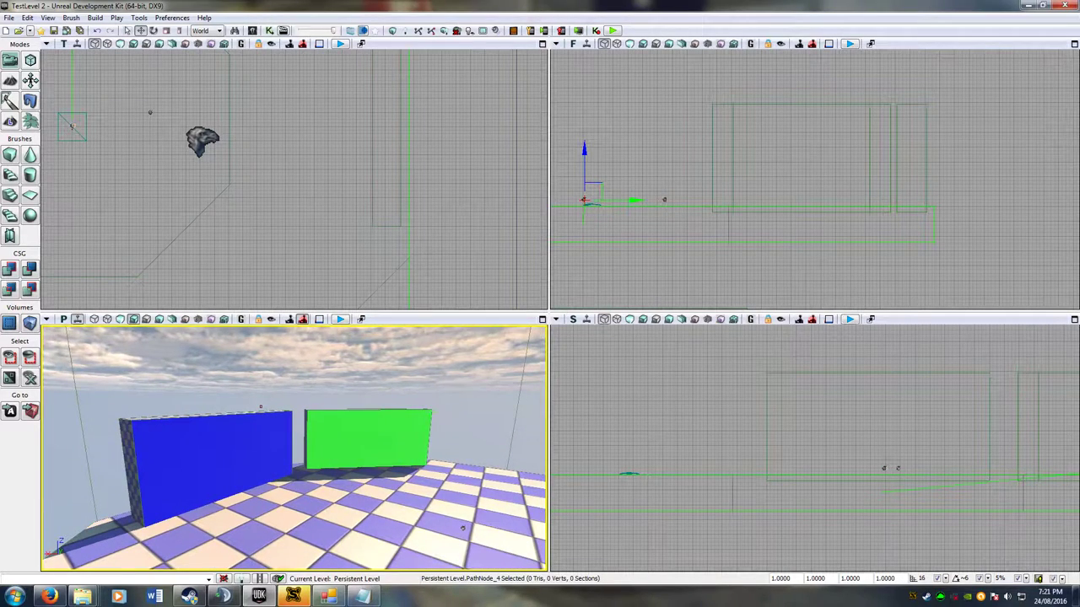
Step: Open Kismet and inspect the TriggerVolume_1 Touch event's class proximity settings in the Teleporting group
click(578, 30)
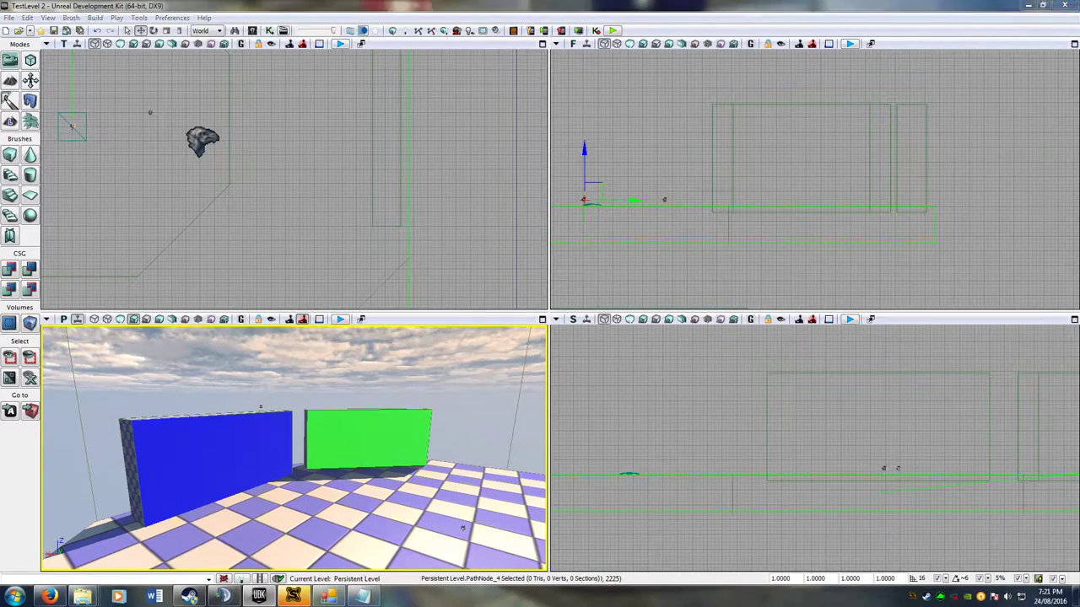
drag(896, 241, 860, 142)
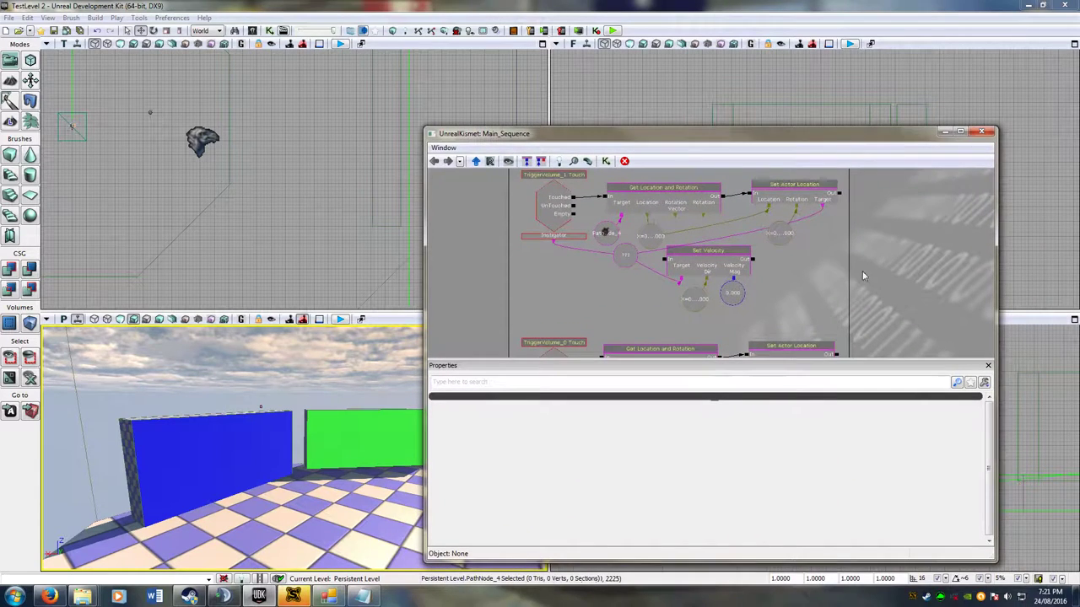
drag(877, 291, 913, 313)
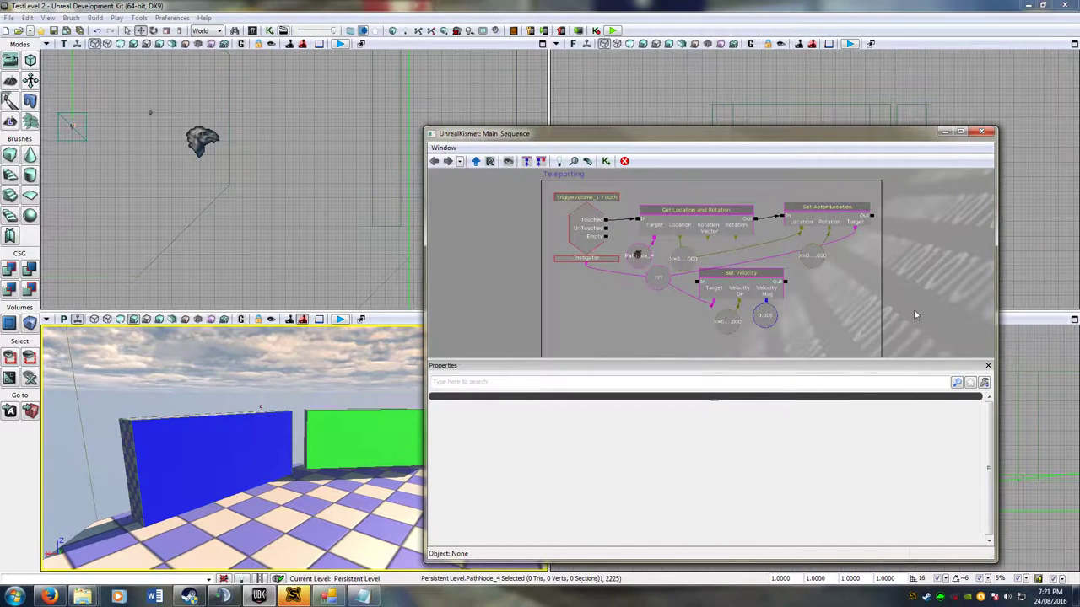
click(599, 218)
click(506, 210)
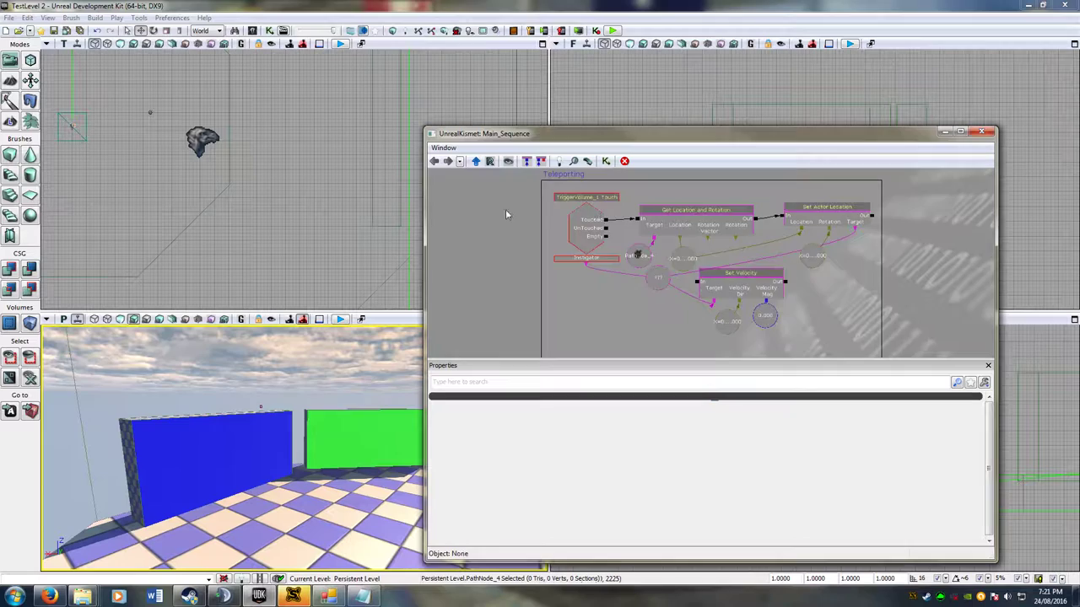
drag(505, 210, 720, 263)
click(732, 246)
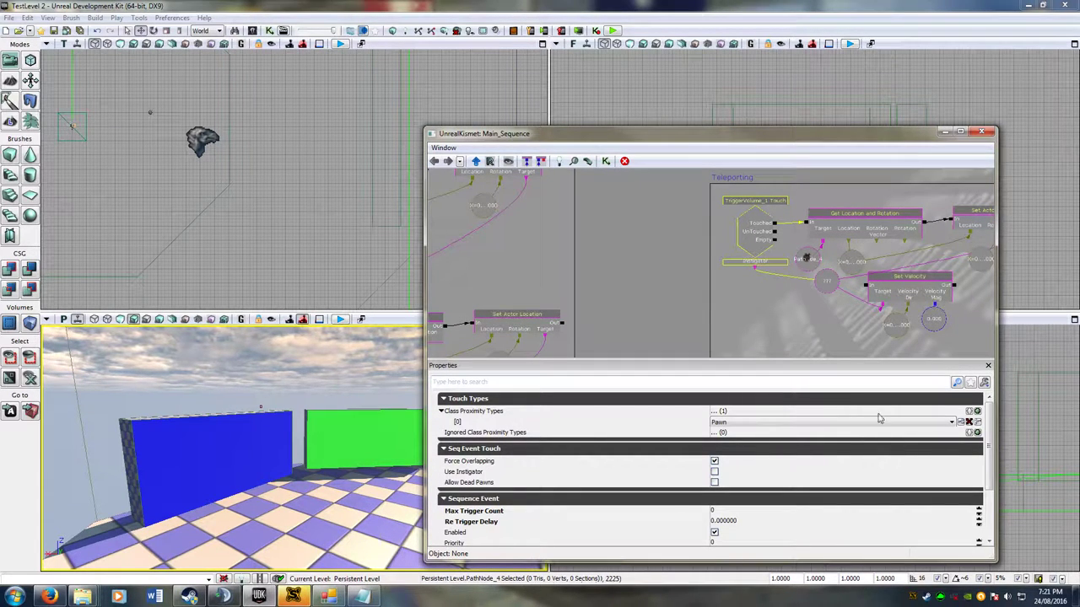
drag(790, 295, 602, 314)
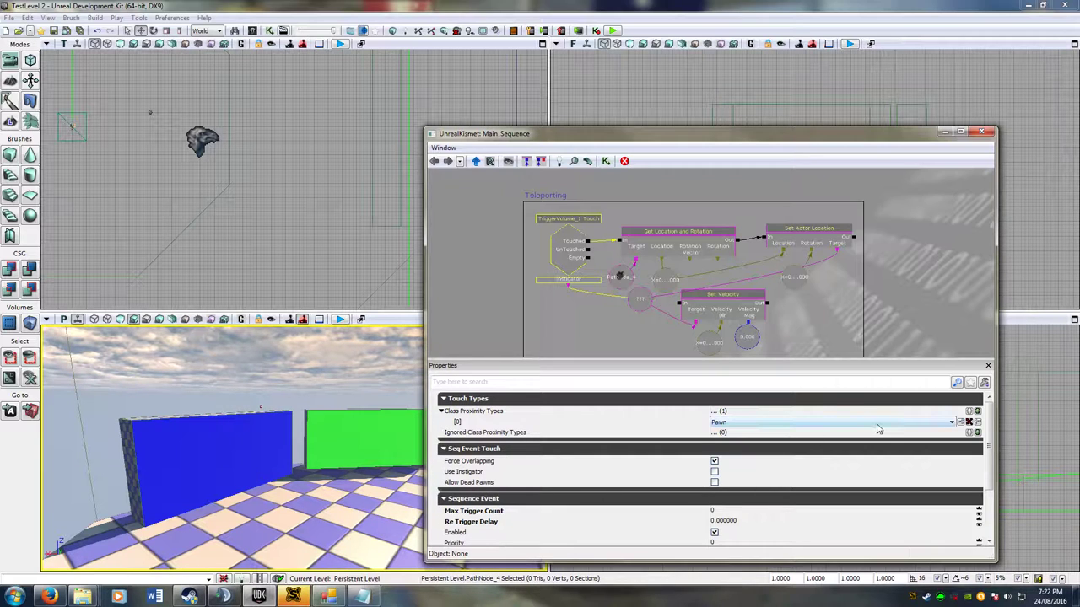
Step: Save the level, declining to save over the enginedebugmaterials startup package
key(ctrl+s)
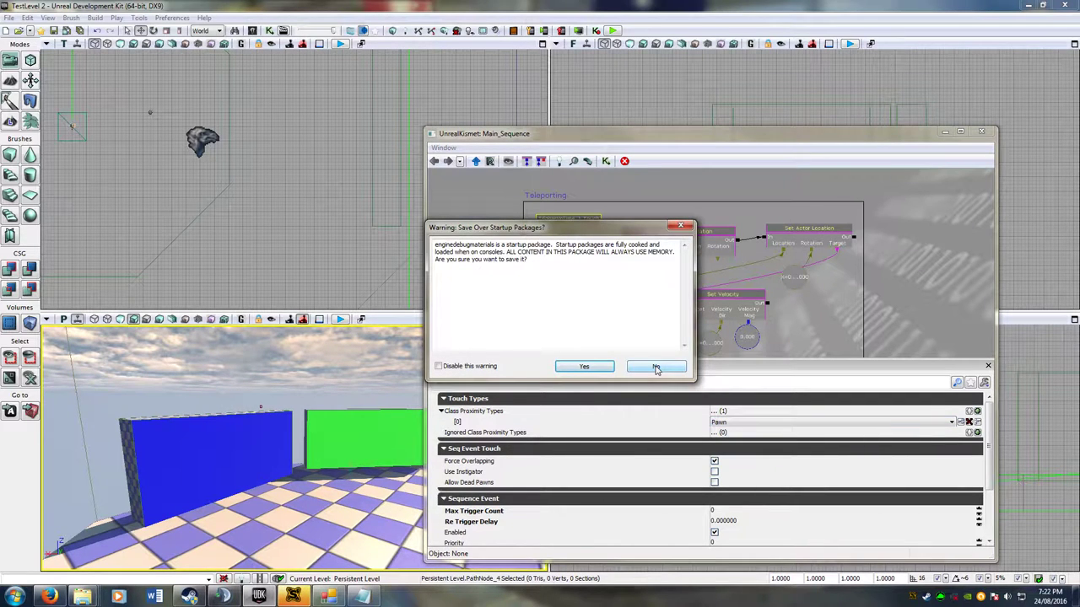
click(656, 368)
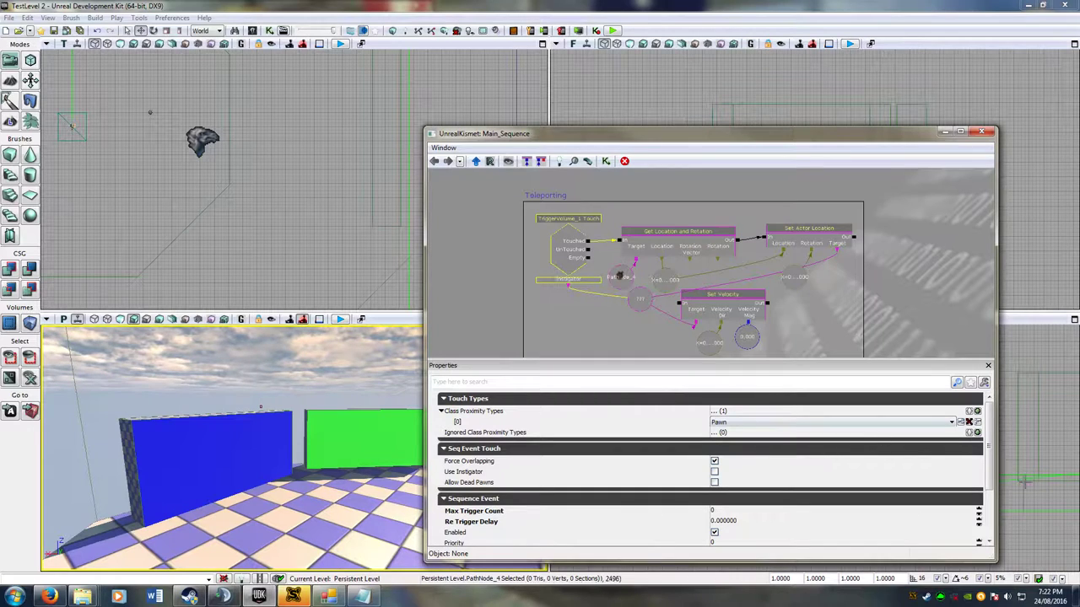
Step: Review the sequence event settings of TriggerVolume_1 Touch and show the properties of TriggerVolume_0 Touch
drag(988, 439, 987, 485)
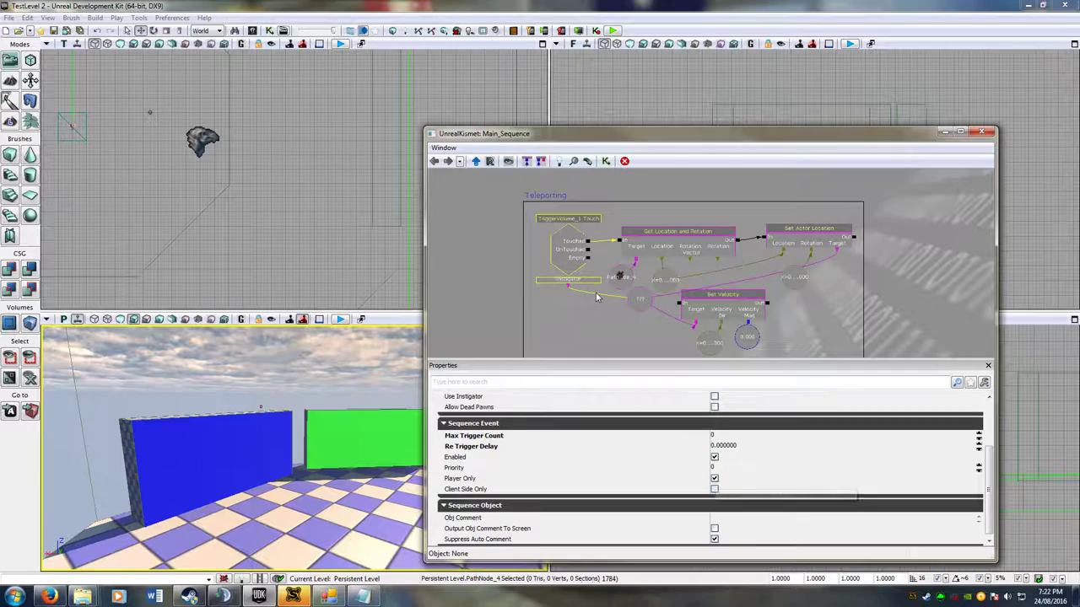
scroll(989, 491, up, 3)
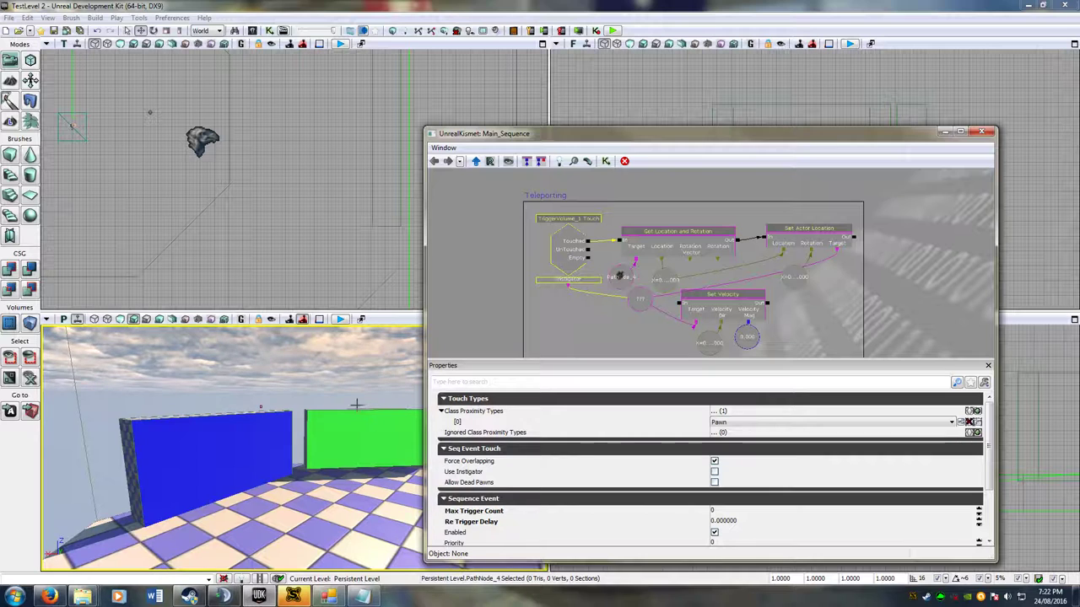
drag(642, 321, 597, 175)
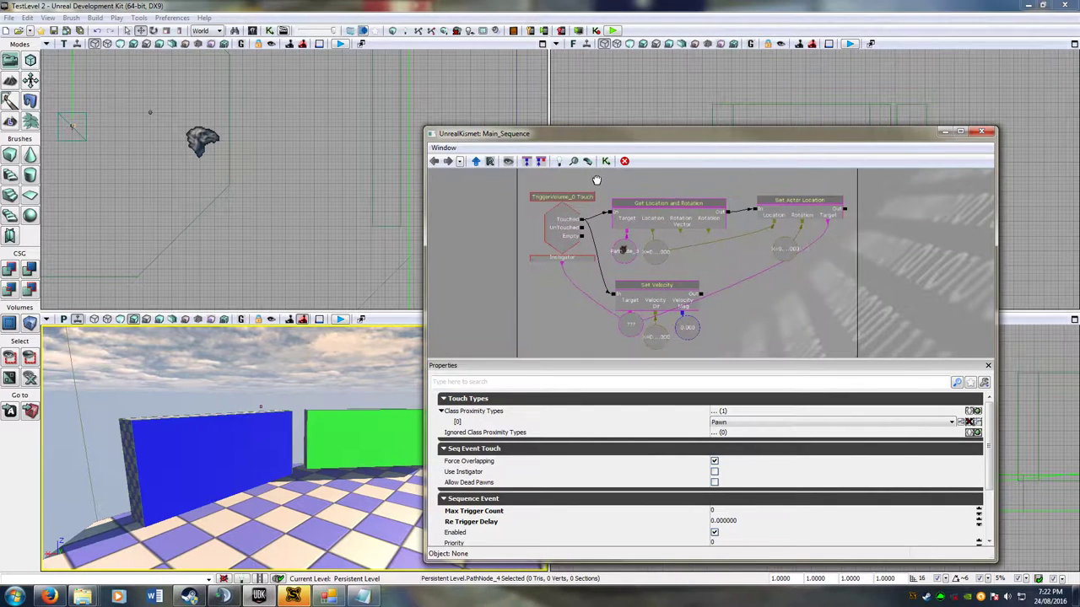
click(569, 222)
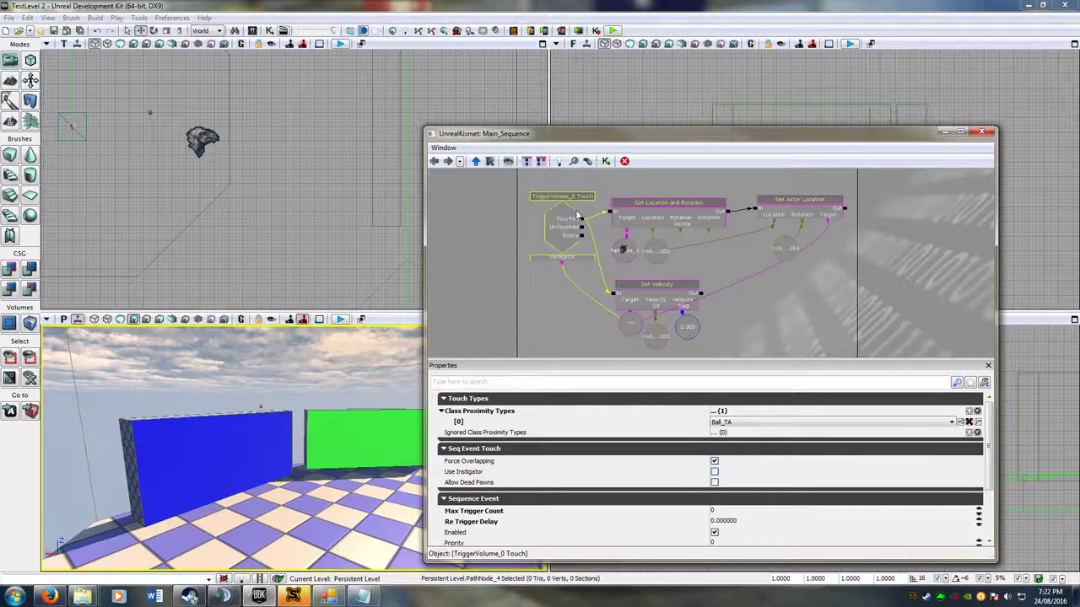
Step: Choose Ball_TA as the first class proximity type of the TriggerVolume_0 Touch event
click(441, 411)
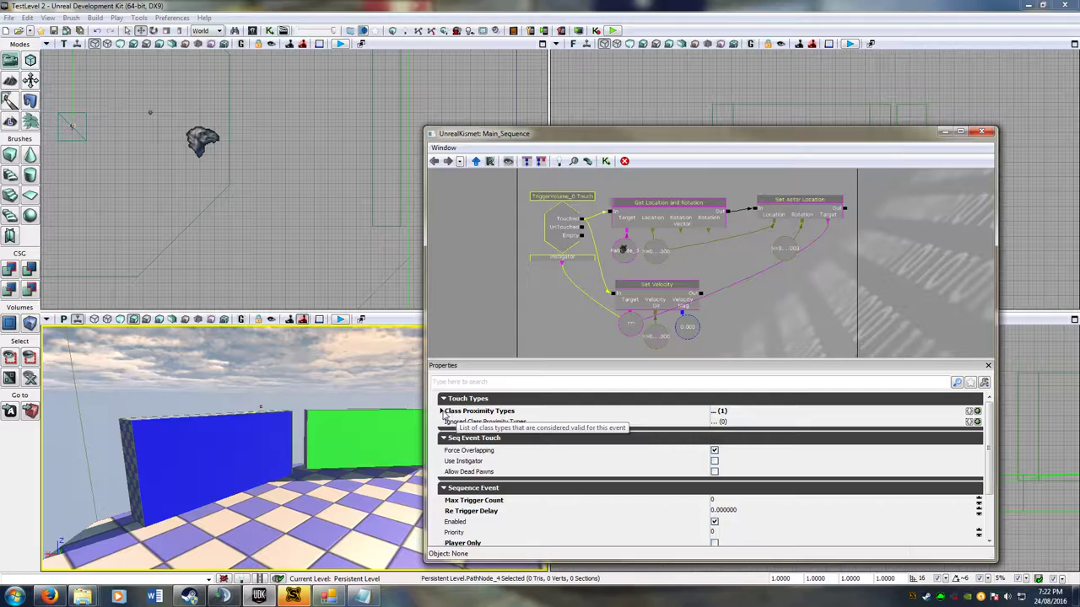
click(441, 411)
click(781, 422)
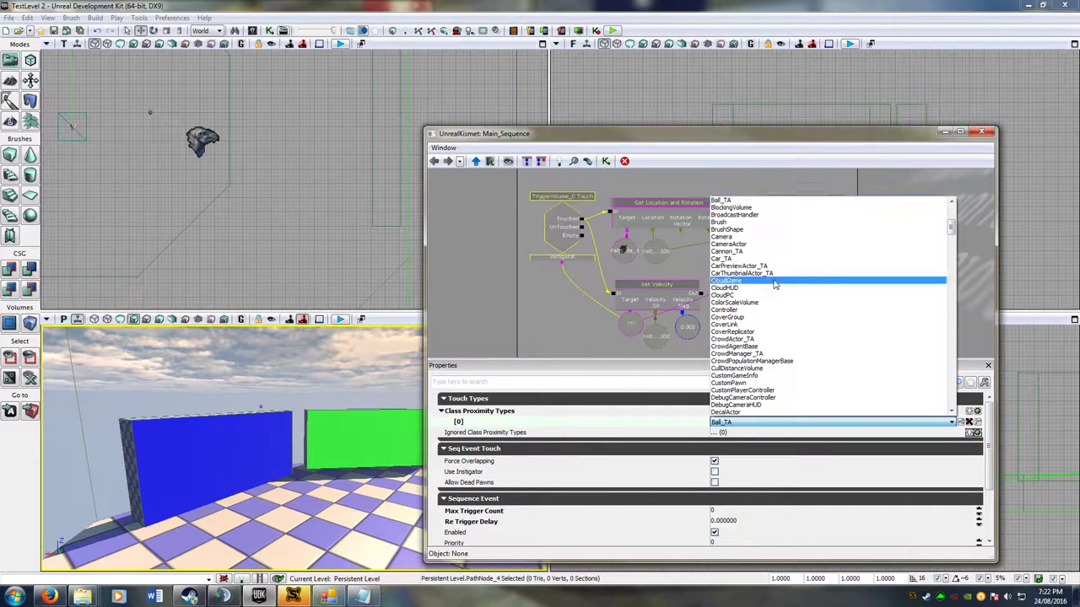
click(748, 202)
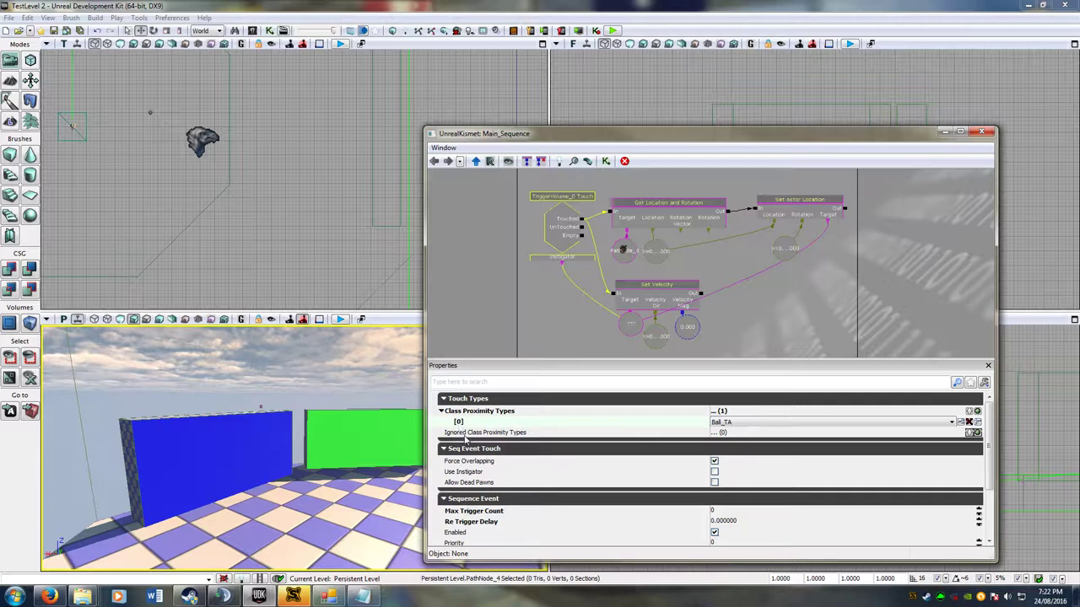
click(747, 423)
click(747, 423)
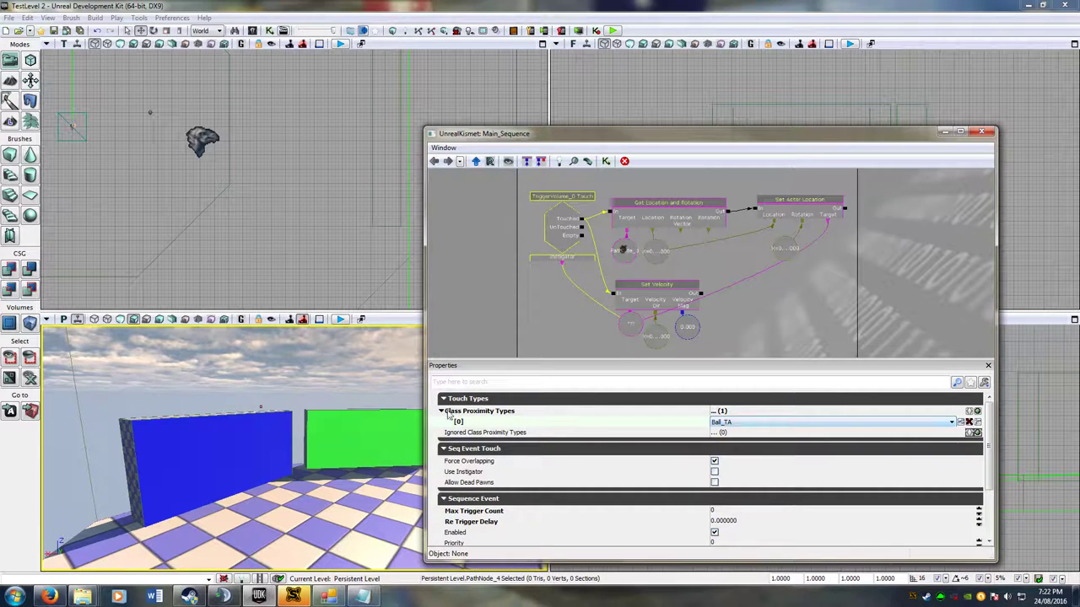
Step: Add a second class proximity type entry to TriggerVolume_0 Touch, remove it again and collapse the list
click(976, 411)
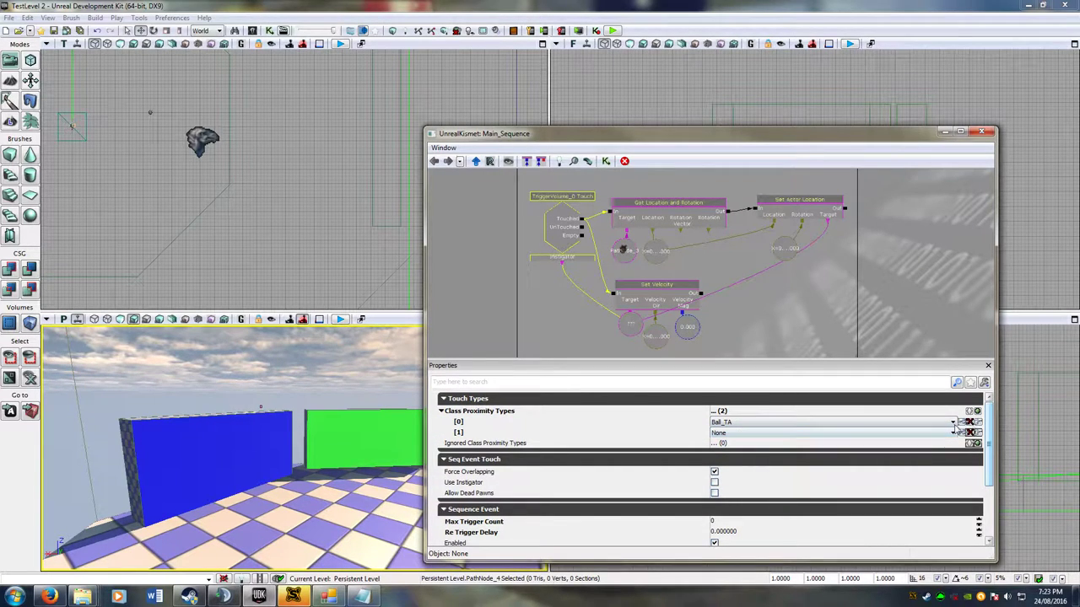
click(971, 432)
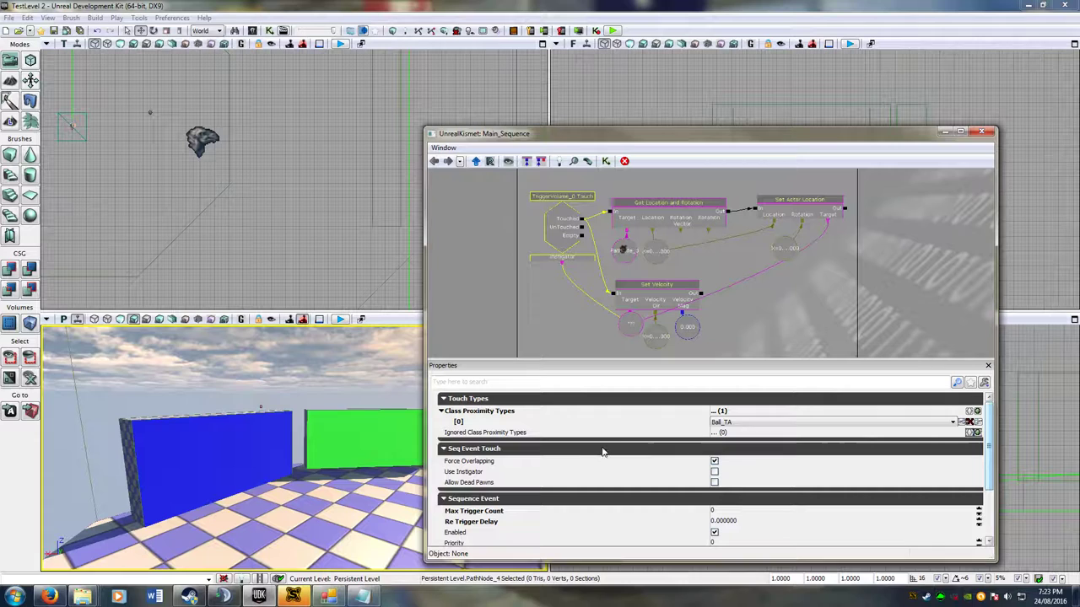
click(442, 412)
Step: Compare the Player Only and other sequence event settings of the TriggerVolume_0 and TriggerVolume_1 Touch events
scroll(641, 503, down, 3)
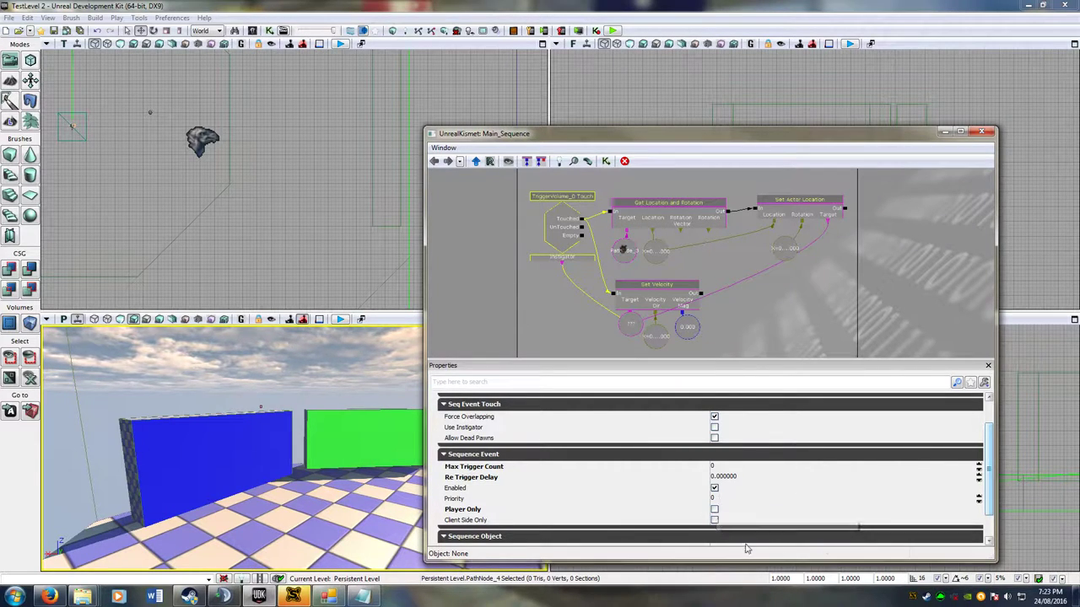
drag(578, 300, 555, 365)
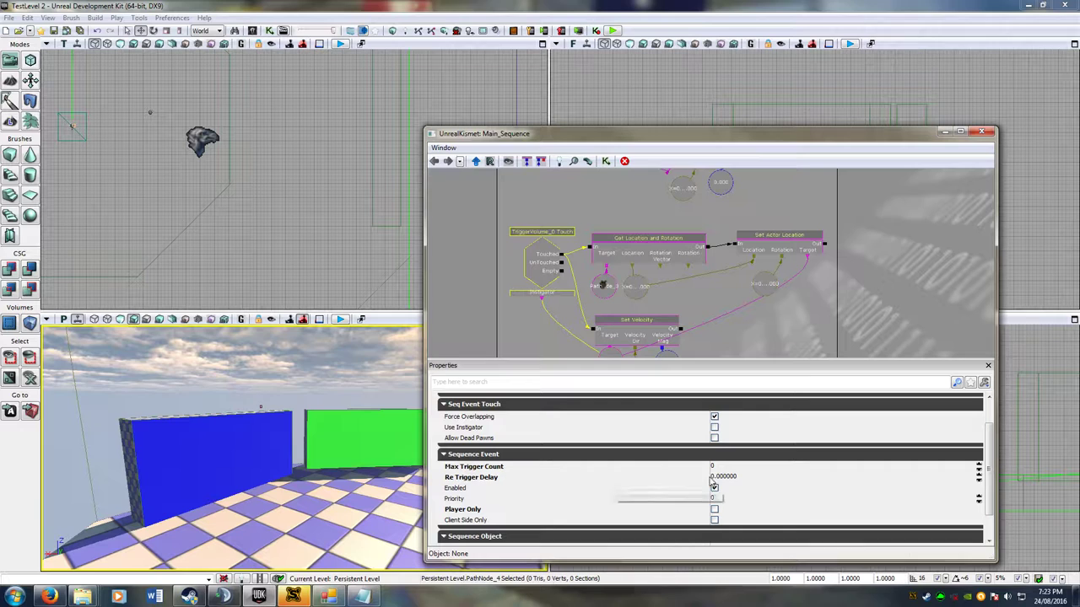
drag(535, 170, 503, 230)
click(556, 200)
click(556, 200)
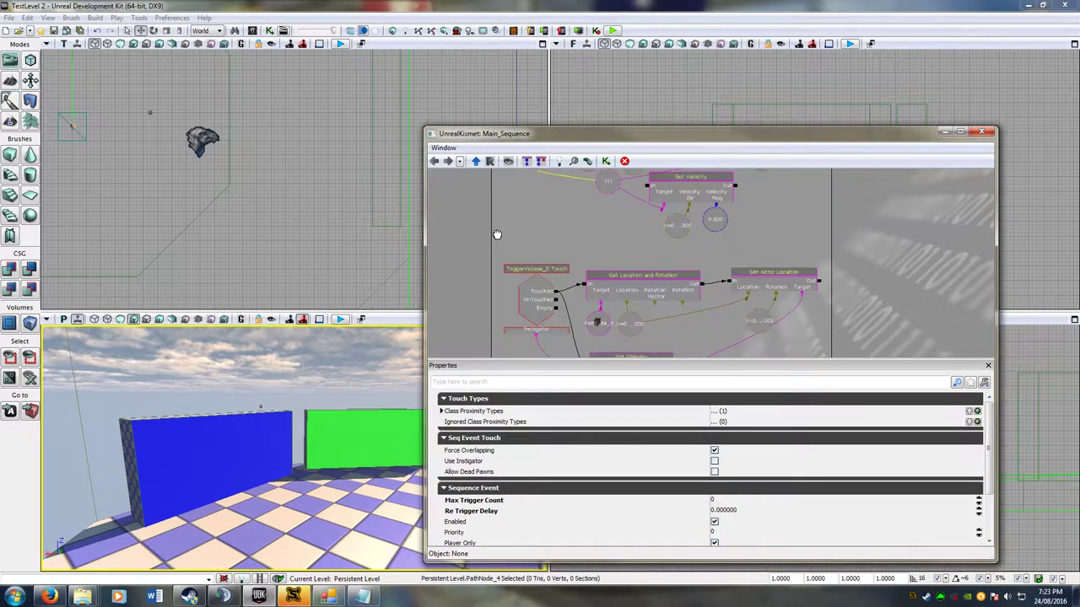
click(611, 184)
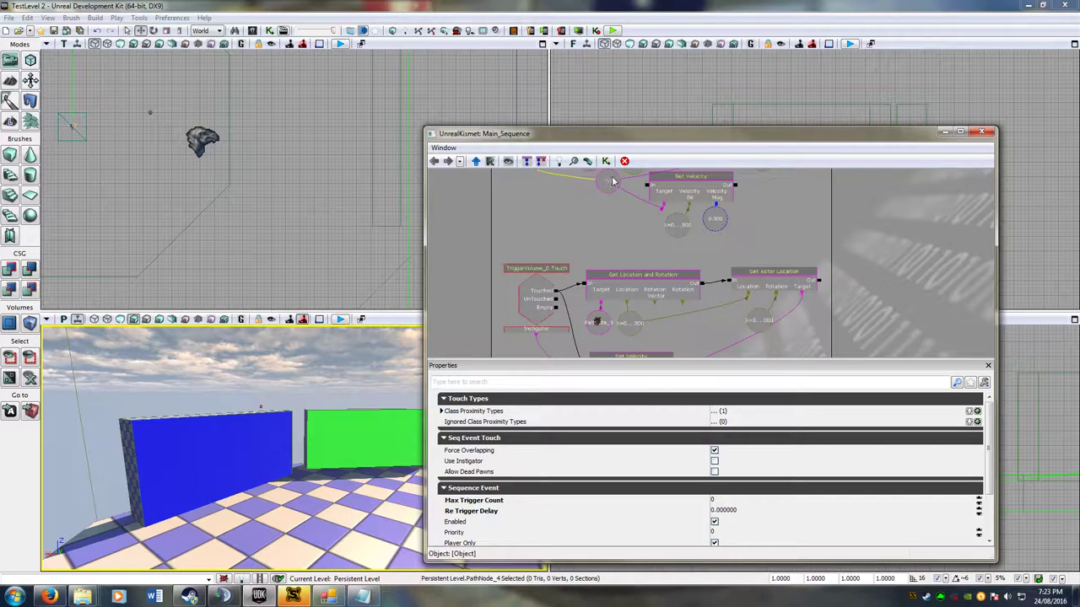
Step: Close the Kismet window, minimize the level editor and switch to RL Map Loader
click(981, 134)
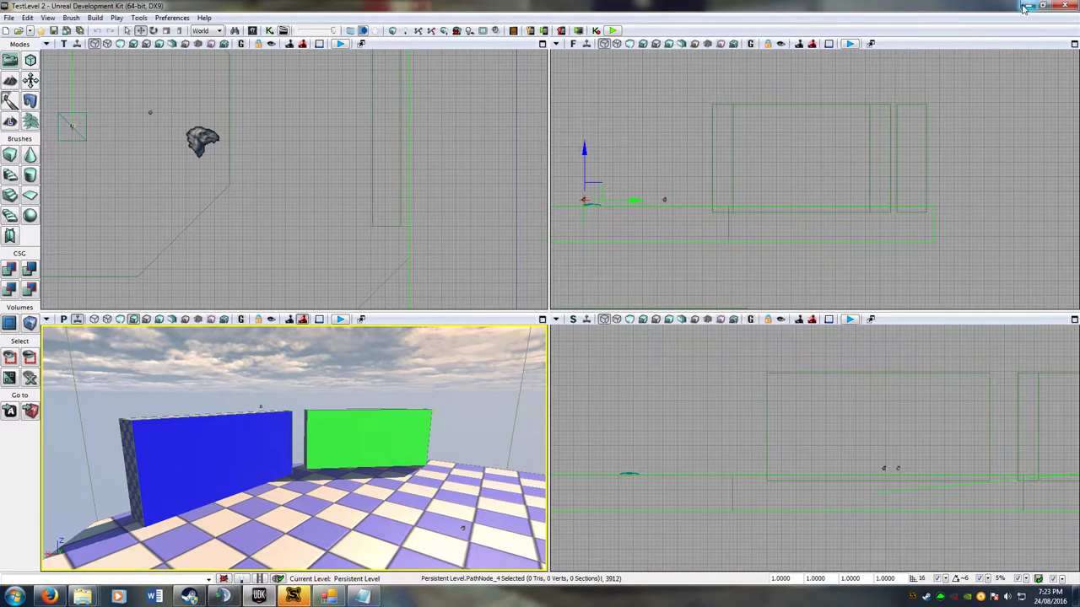
click(1026, 7)
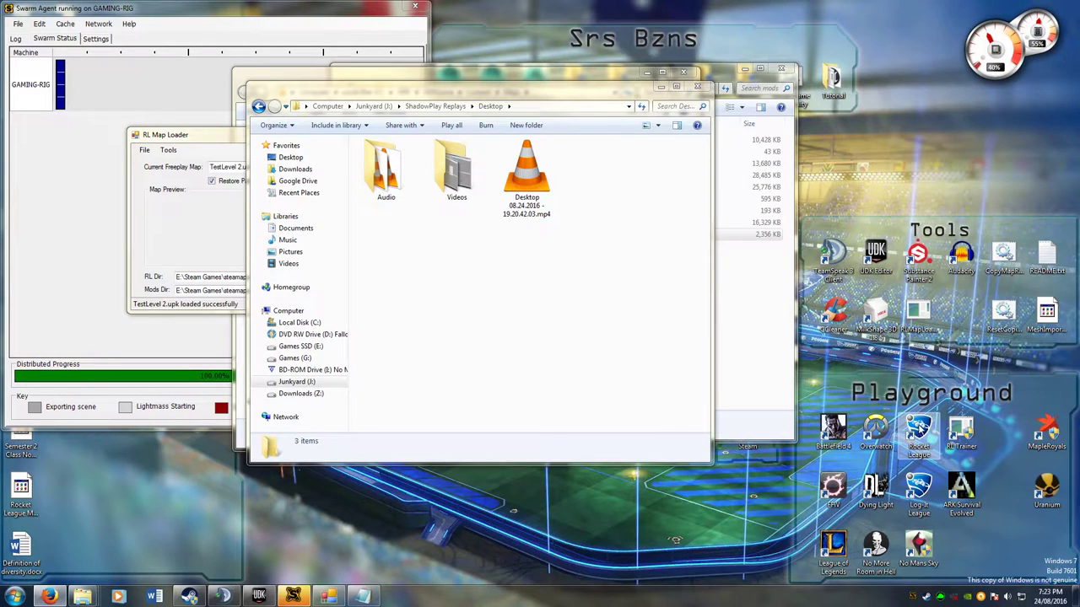
click(328, 597)
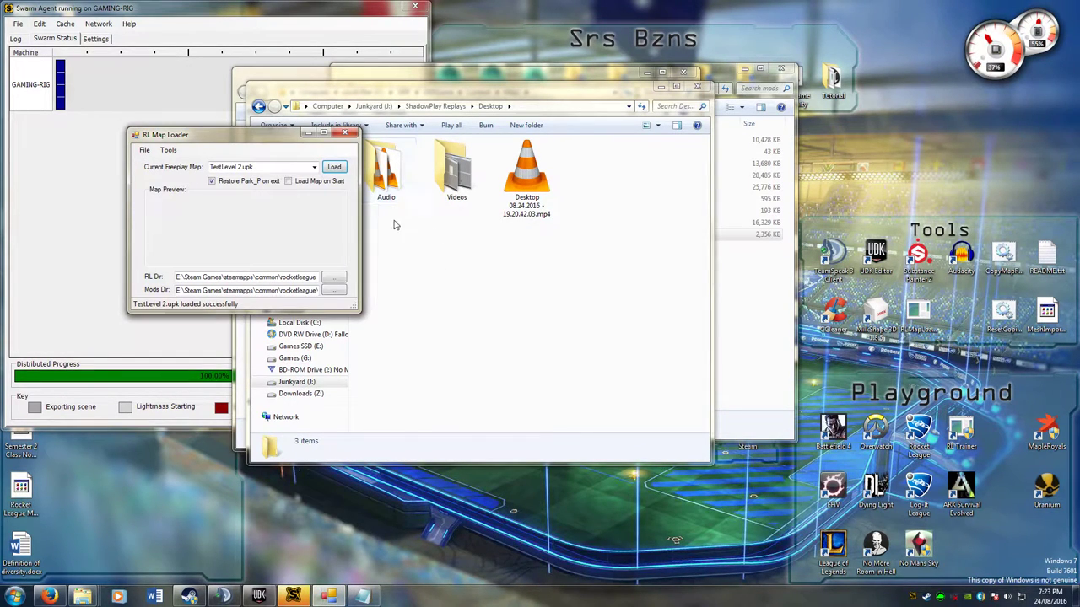
Step: Close RL Map Loader, run it again and load TestLevel 2.upk as the current freeplay map
click(345, 135)
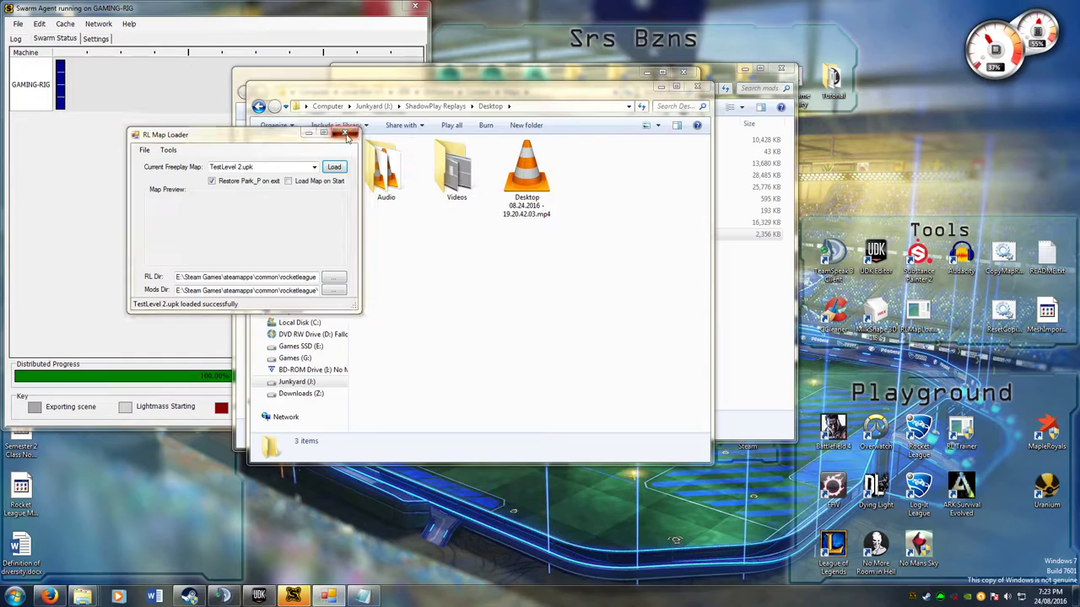
click(595, 335)
double_click(918, 320)
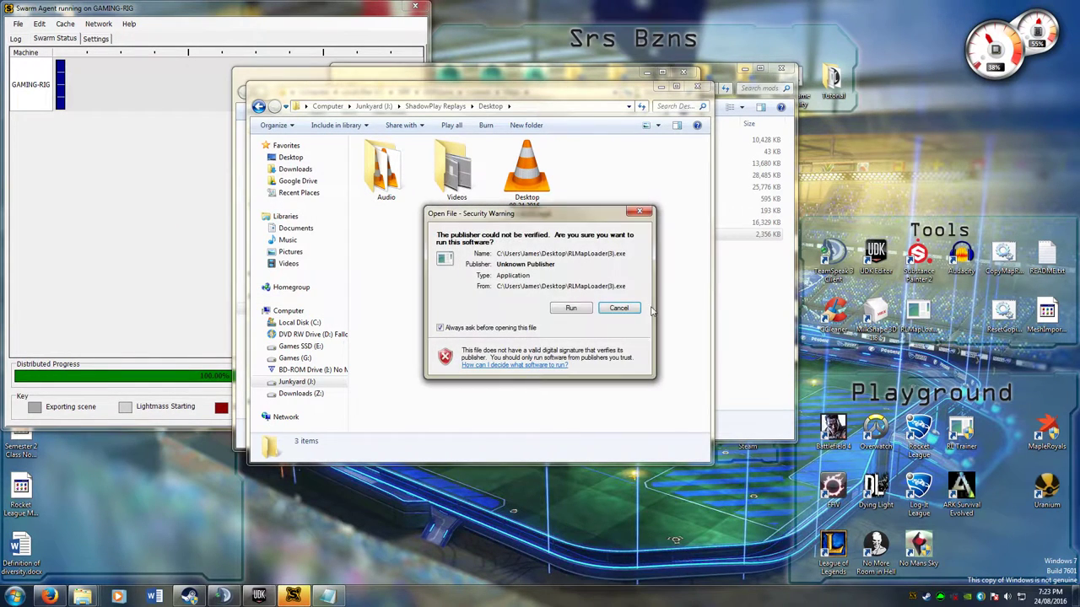
click(569, 310)
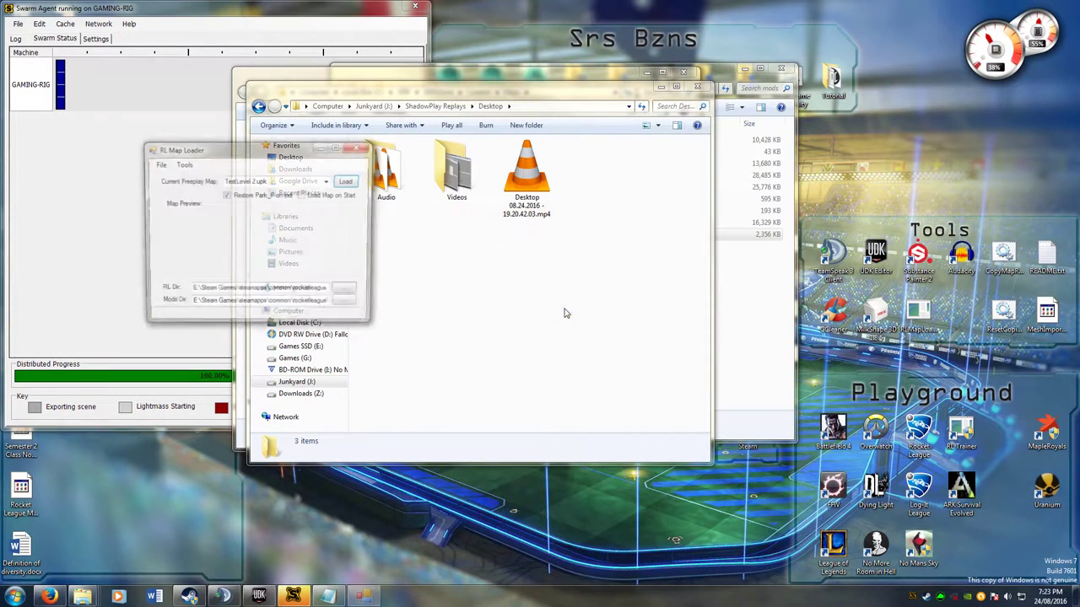
click(348, 181)
Step: Launch Rocket League and start a Free Play training session
double_click(919, 430)
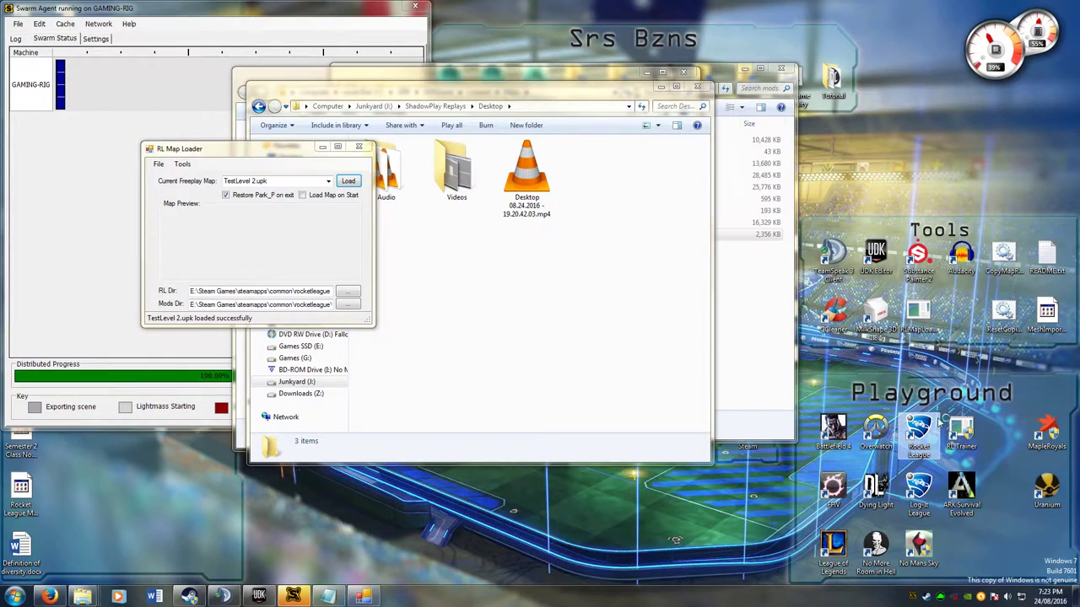
click(596, 319)
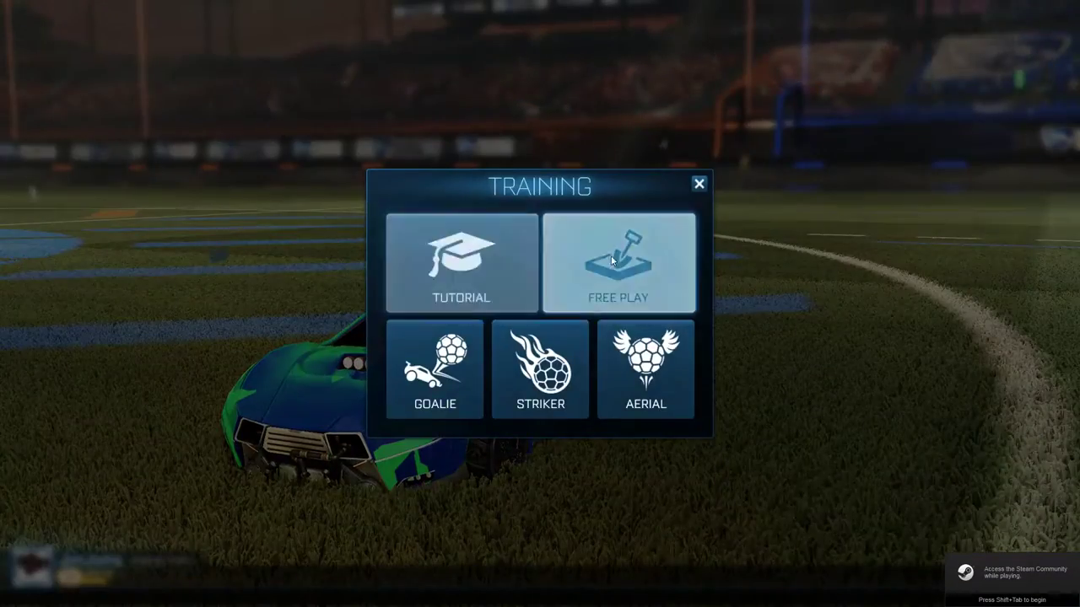
key(Return)
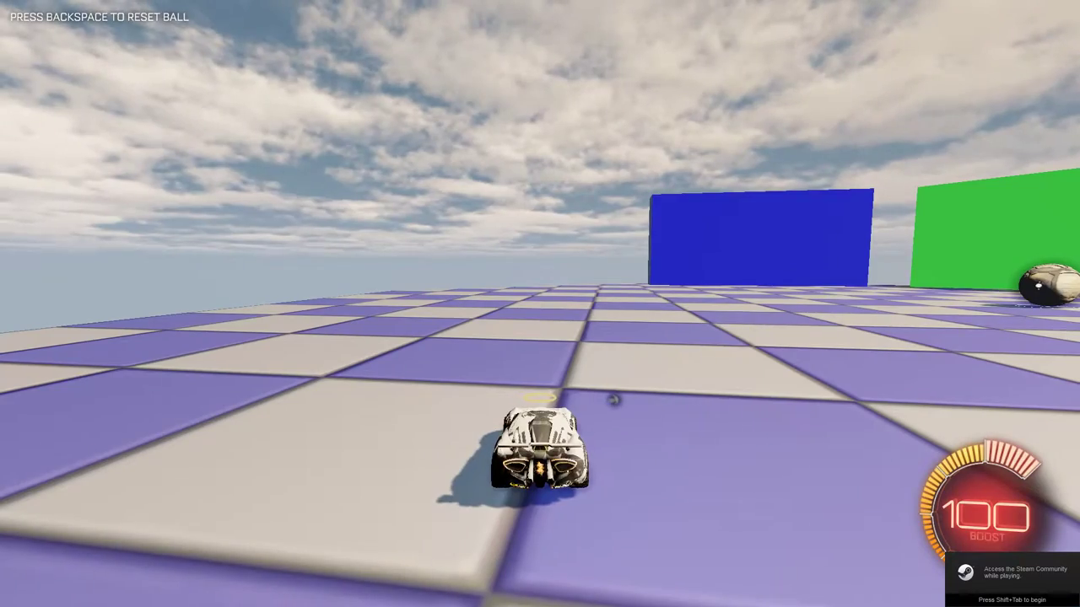
Step: Test the teleporters by driving the car around the blue and green walls and knocking the ball into the green one
key(a)
key(d)
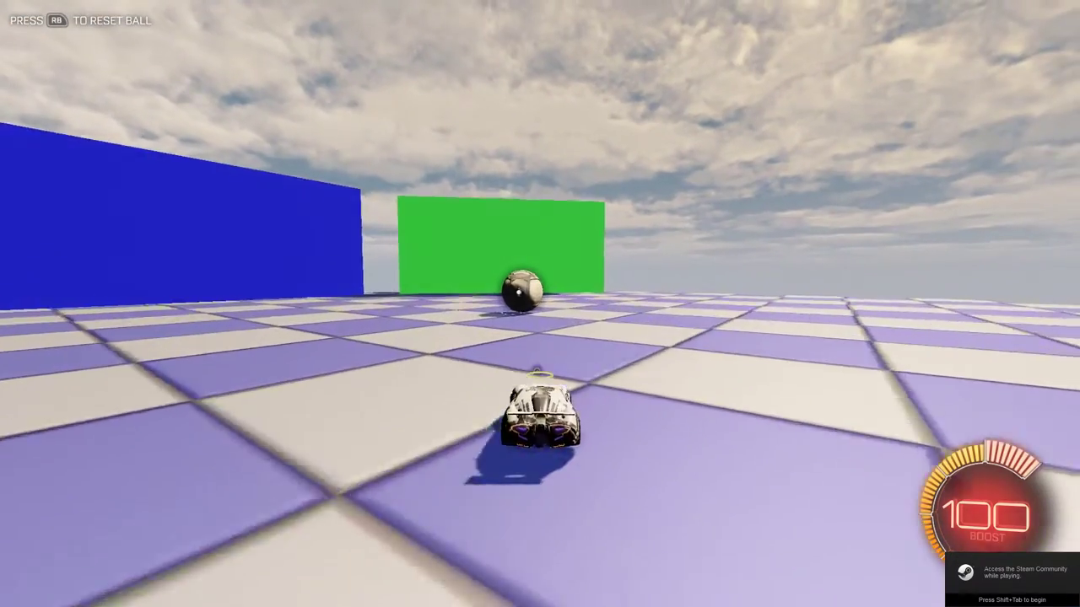
key(w)
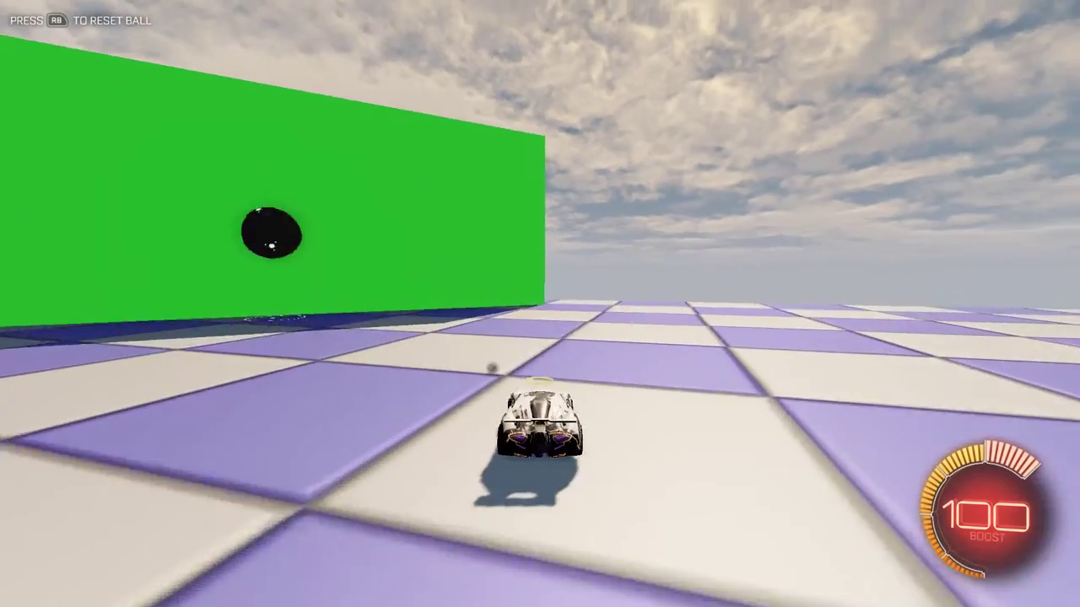
key(a)
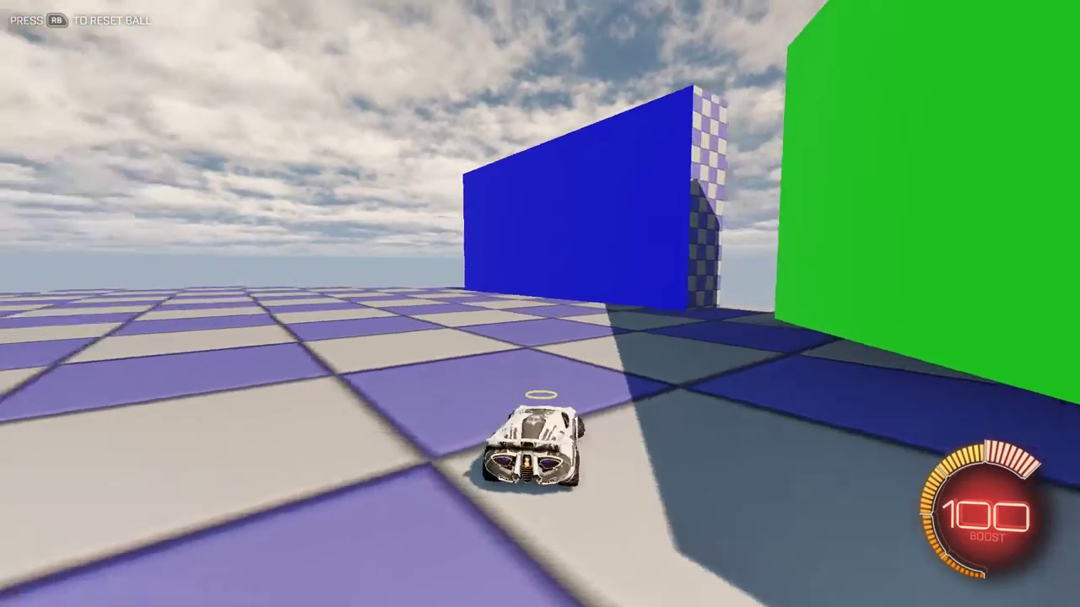
key(space)
key(w)
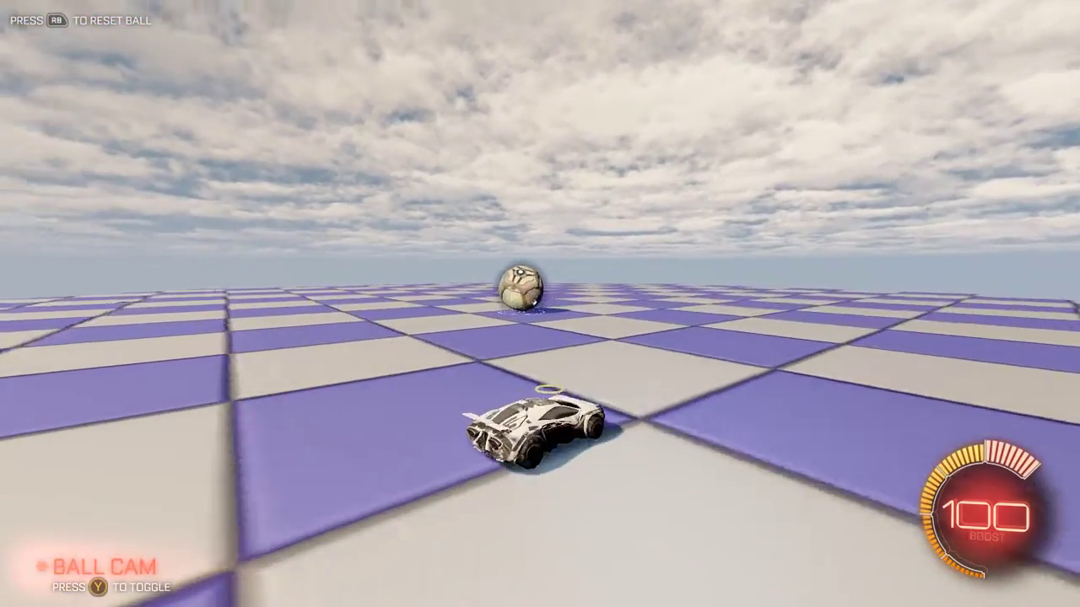
key(d)
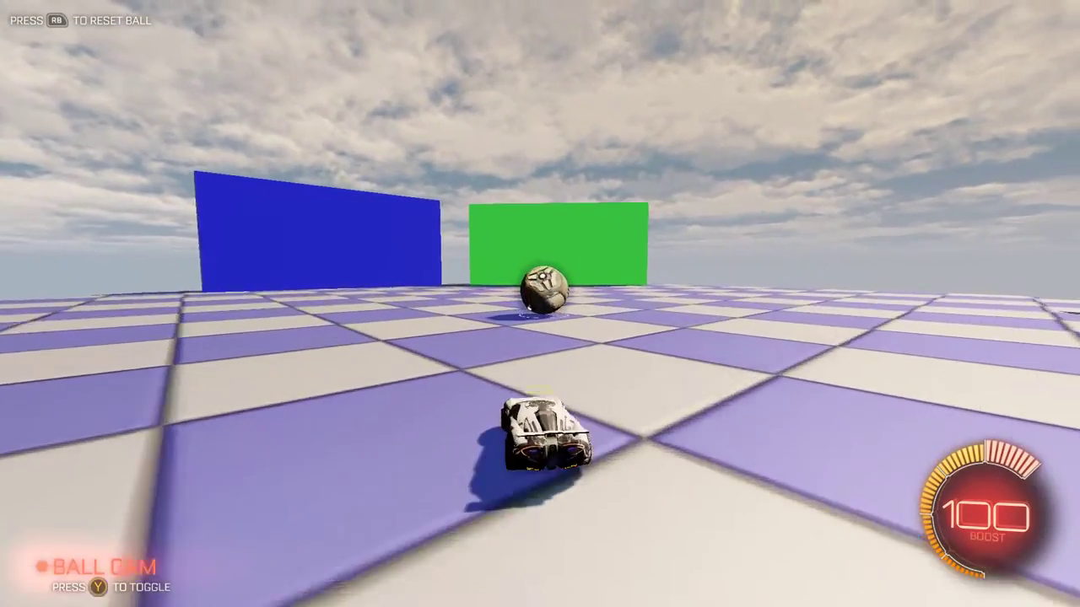
key(w)
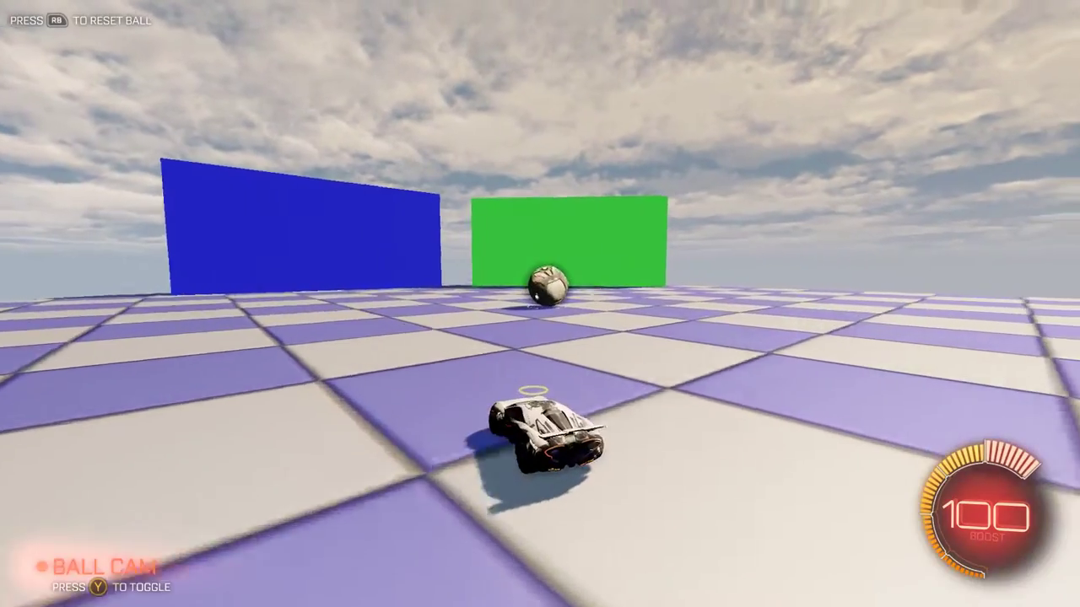
key(w)
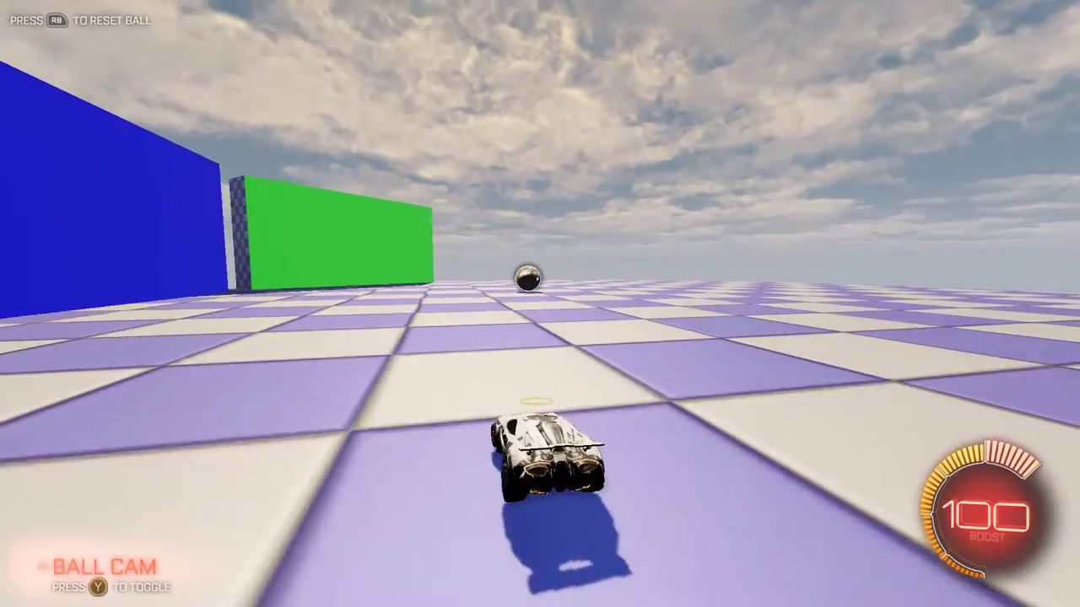
Step: Leave the free play session for the main menu and exit Rocket League
key(Escape)
key(Down)
key(Down)
key(Down)
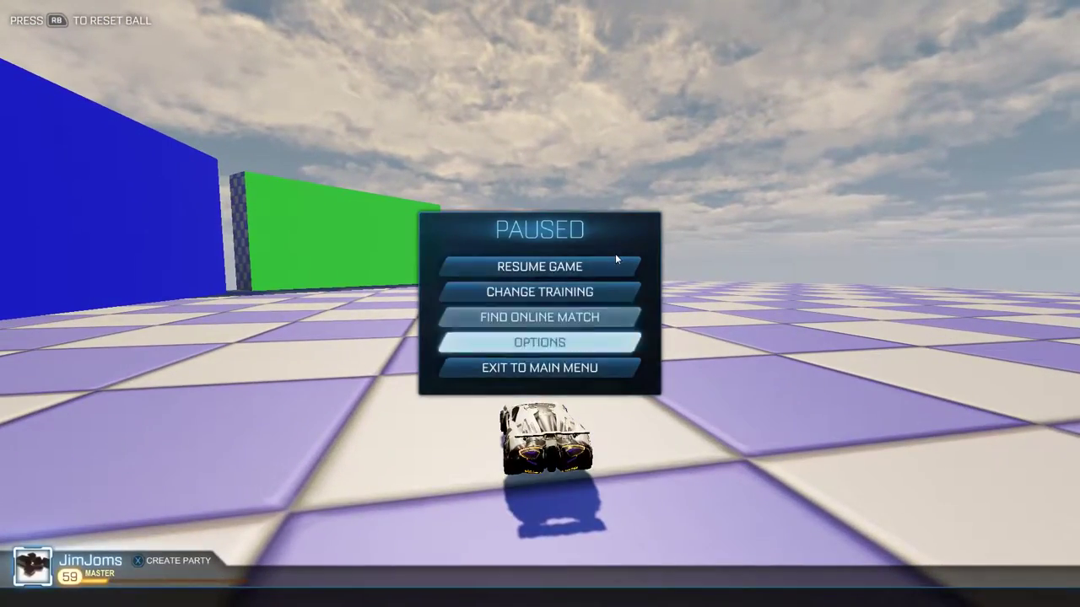
key(Down)
key(Return)
key(Return)
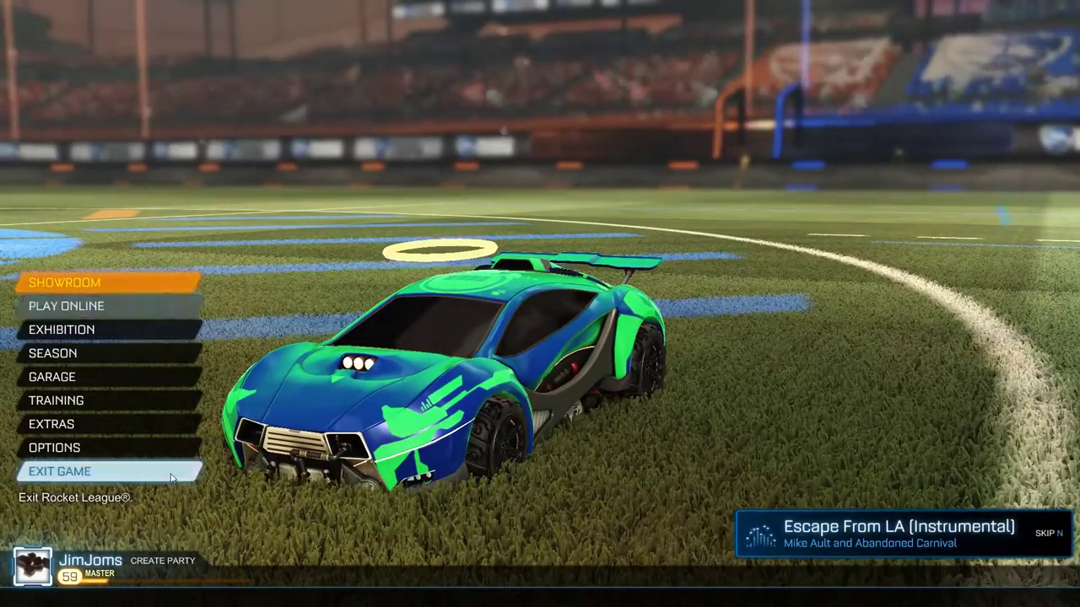
click(169, 471)
click(473, 344)
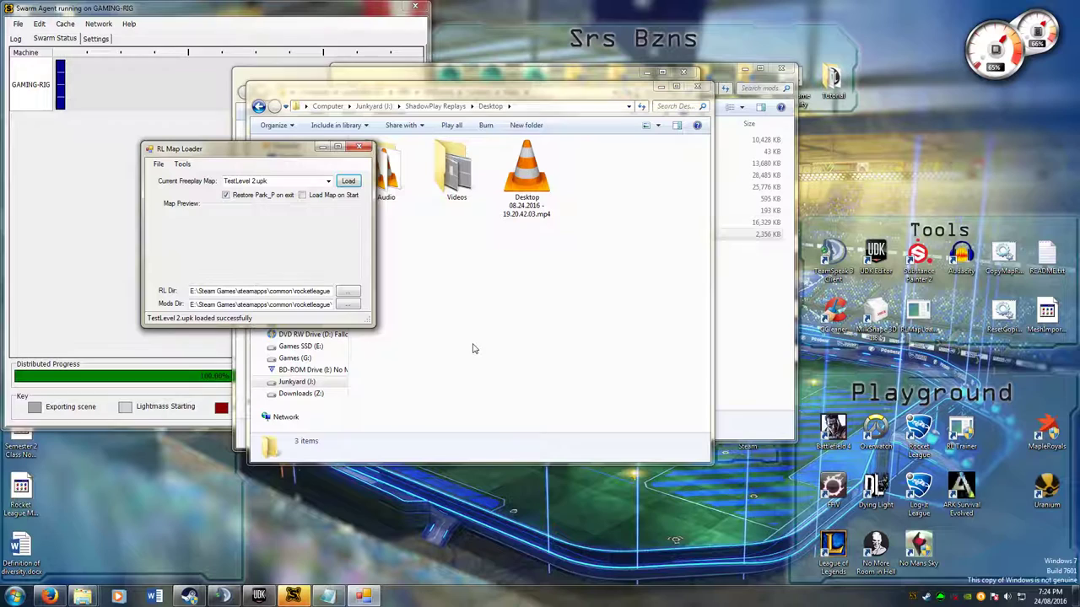